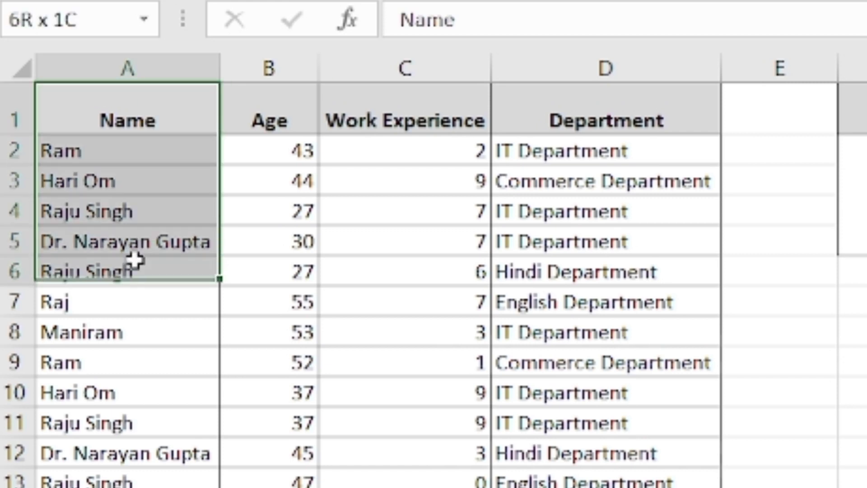
Review the employee names, Work Experience and Department columns in the data
{"action": "left_click_drag", "start_coordinate": [149, 122], "coordinate": [126, 330]}
{"action": "left_click", "coordinate": [209, 267]}
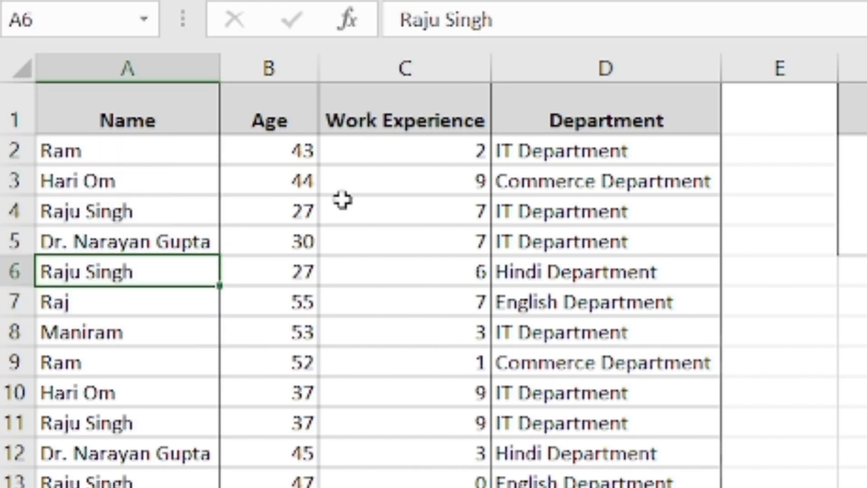
{"action": "left_click", "coordinate": [464, 95]}
{"action": "left_click", "coordinate": [546, 111]}
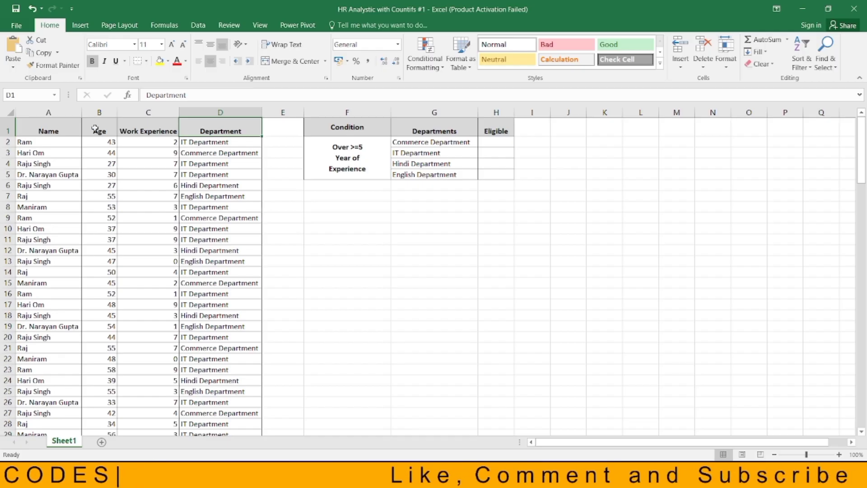
{"action": "left_click_drag", "start_coordinate": [94, 128], "coordinate": [200, 272]}
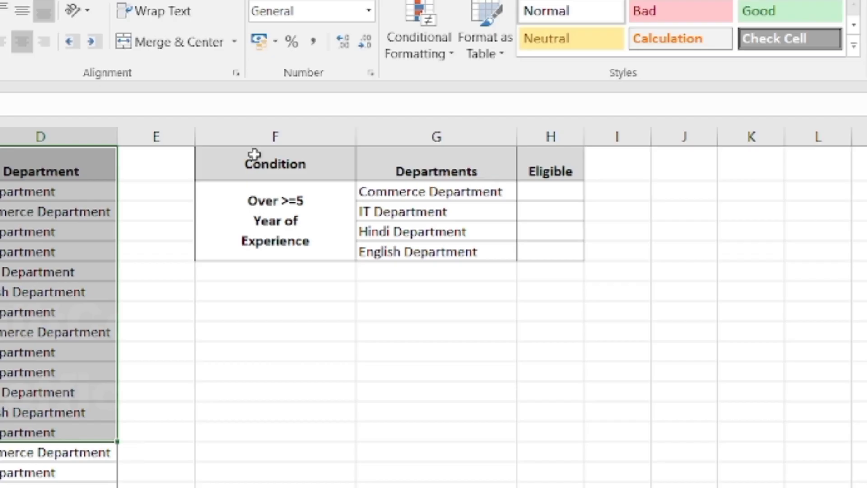
Review the five-years-experience condition, the department list in column G, and sample experience values
{"action": "left_click_drag", "start_coordinate": [254, 154], "coordinate": [269, 241]}
{"action": "left_click", "coordinate": [269, 242]}
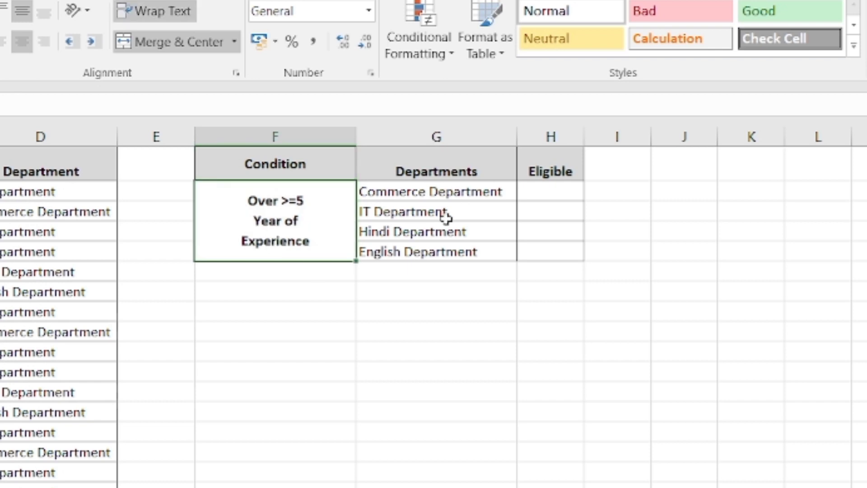
{"action": "left_click", "coordinate": [491, 203]}
{"action": "left_click_drag", "start_coordinate": [491, 203], "coordinate": [487, 258]}
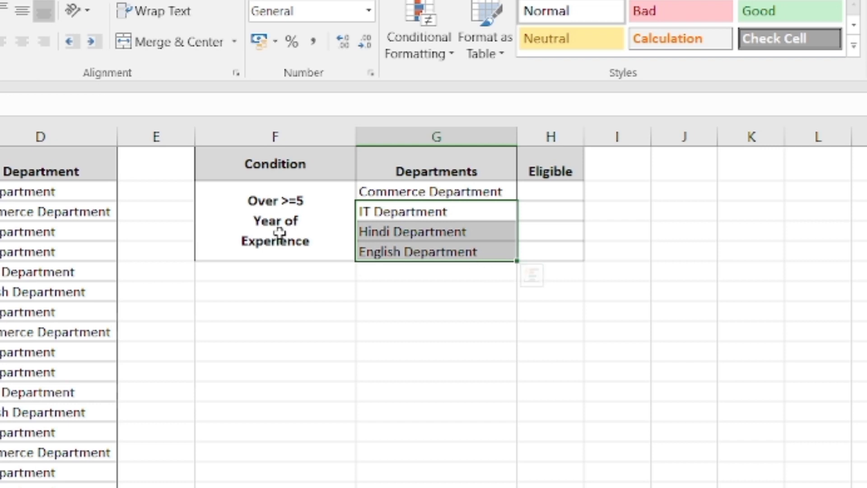
{"action": "mouse_move", "coordinate": [436, 232]}
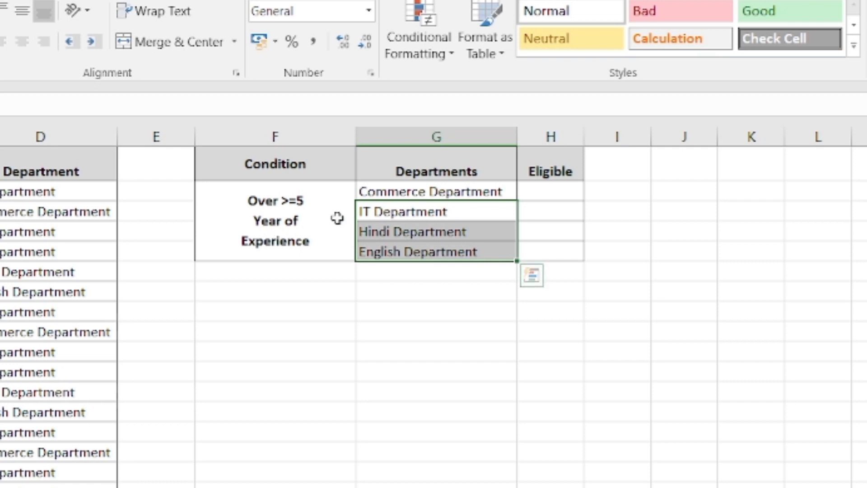
{"action": "left_click_drag", "start_coordinate": [454, 188], "coordinate": [448, 245]}
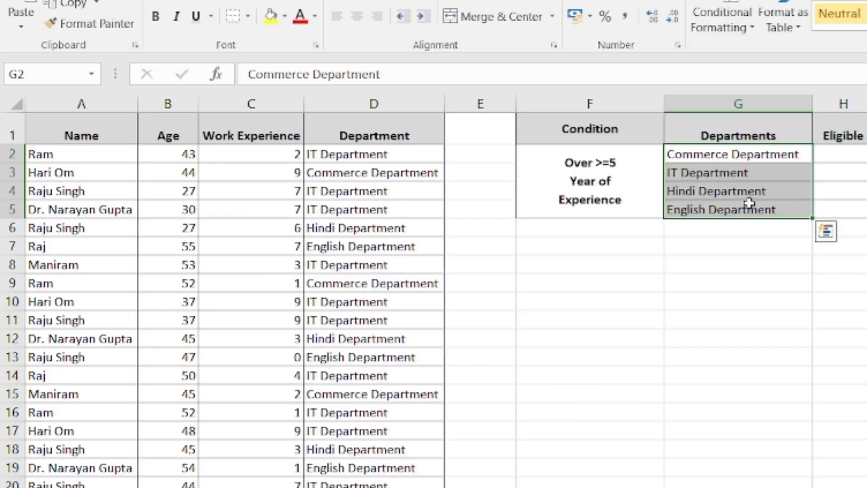
{"action": "left_click", "coordinate": [289, 156]}
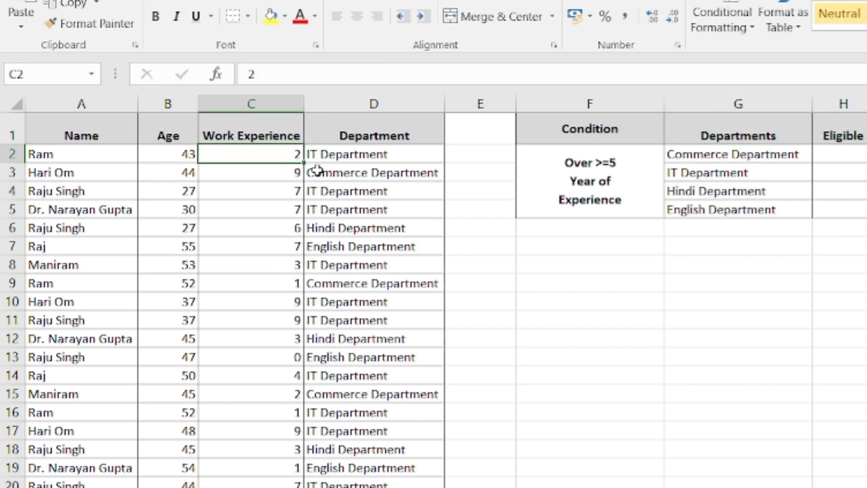
{"action": "left_click_drag", "start_coordinate": [269, 155], "coordinate": [361, 157]}
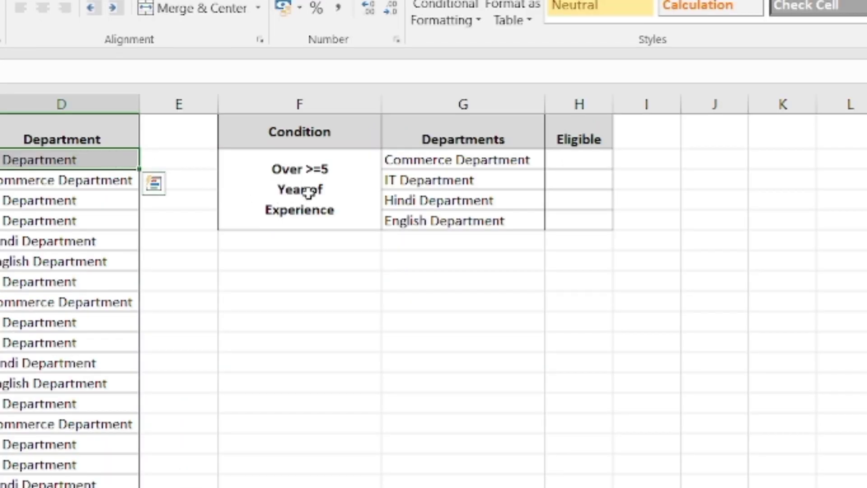
Start a COUNTIFS formula in H2 with the absolute range $C:$C and criterion ">=5"
{"action": "left_click", "coordinate": [573, 164]}
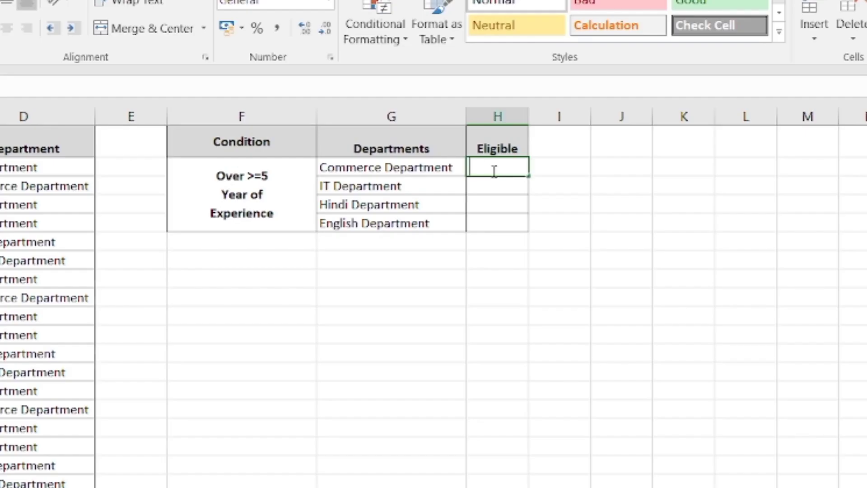
{"action": "type", "text": "=coun"}
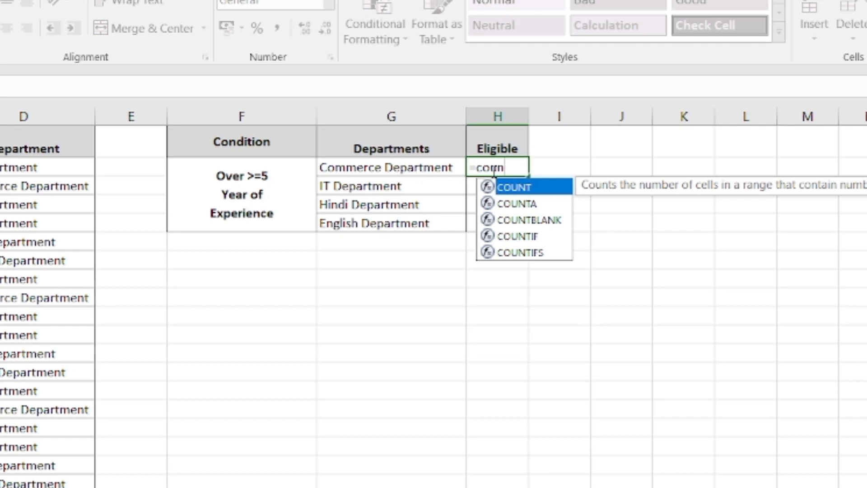
{"action": "key", "text": "Down"}
{"action": "key", "text": "Down"}
{"action": "key", "text": "Down"}
{"action": "key", "text": "Down"}
{"action": "key", "text": "Tab"}
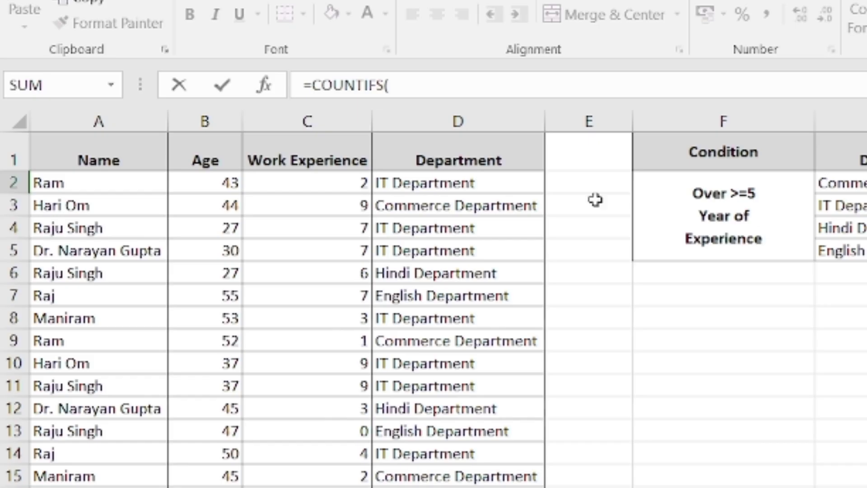
{"action": "left_click", "coordinate": [338, 118]}
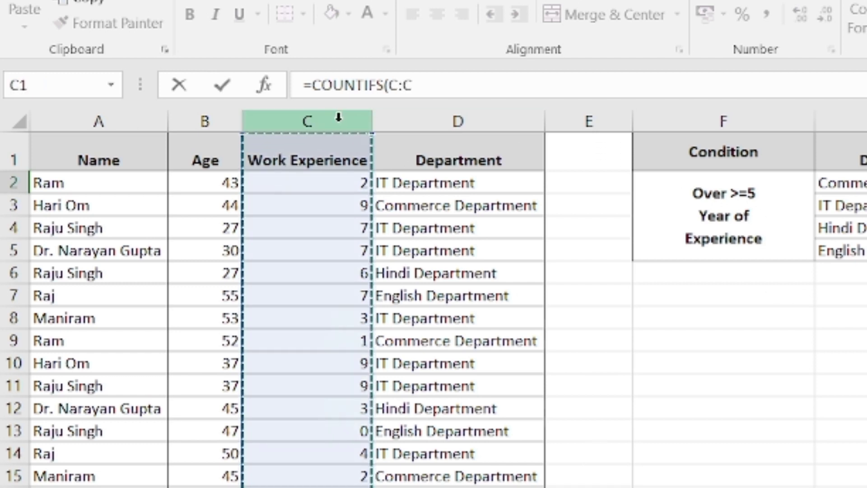
{"action": "key", "text": "F4"}
{"action": "type", "text": ","}
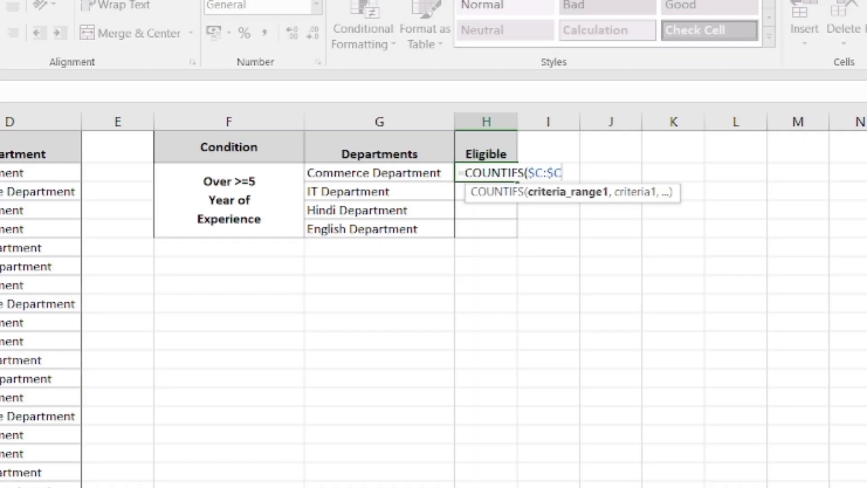
{"action": "left_click", "coordinate": [362, 179]}
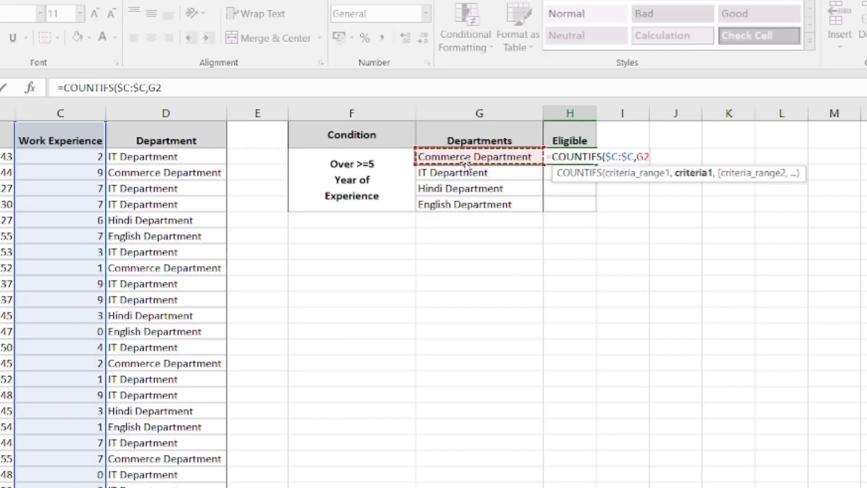
{"action": "key", "text": "BackSpace"}
{"action": "key", "text": "BackSpace"}
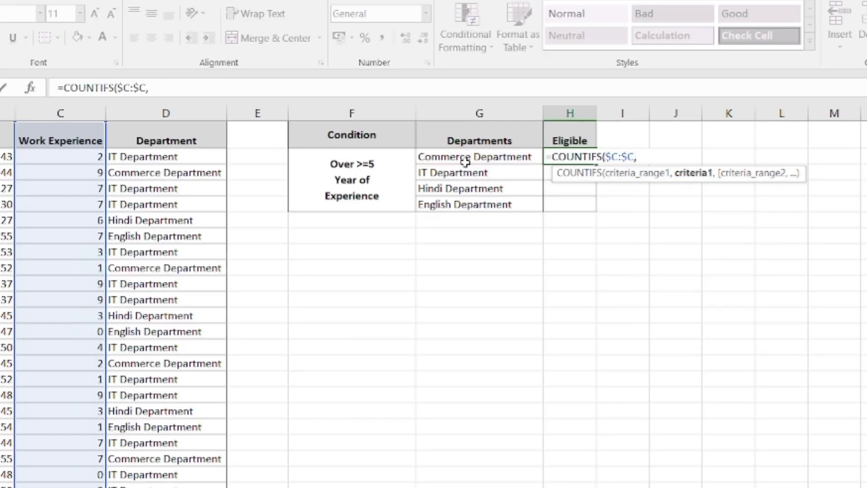
{"action": "type", "text": "\">=5\""}
{"action": "type", "text": ","}
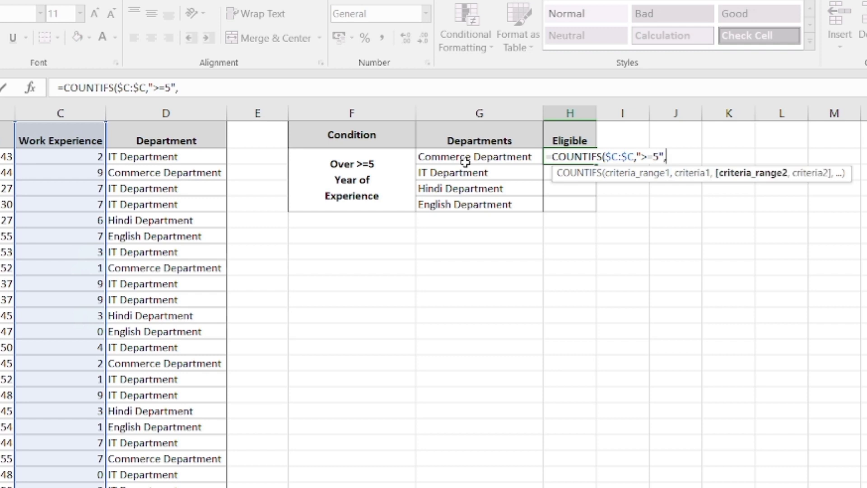
Finish the formula as =COUNTIFS($C:$C,">=5",$D:$D,G2), giving 9 for Commerce
{"action": "left_click", "coordinate": [201, 110]}
{"action": "key", "text": "F5"}
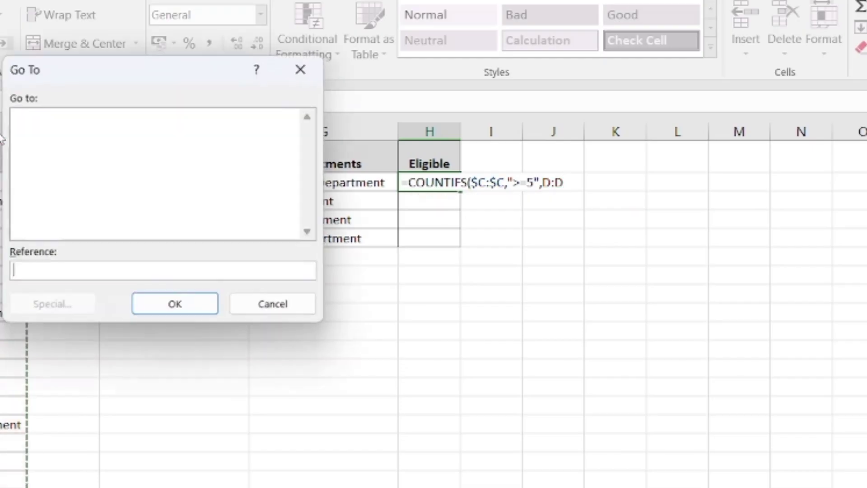
{"action": "key", "text": "Escape"}
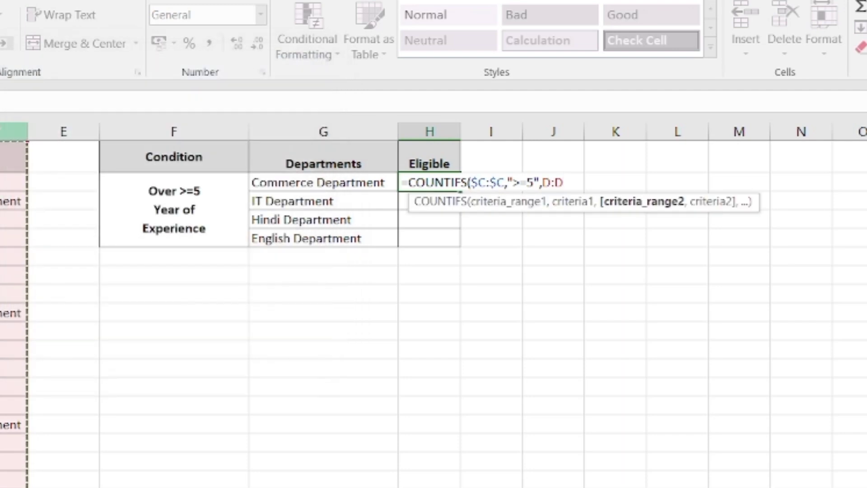
{"action": "key", "text": "F4"}
{"action": "type", "text": ","}
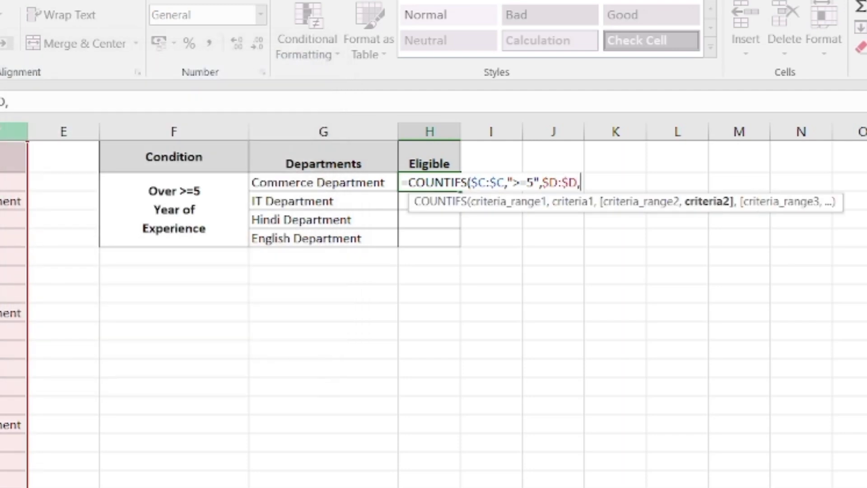
{"action": "left_click", "coordinate": [271, 178]}
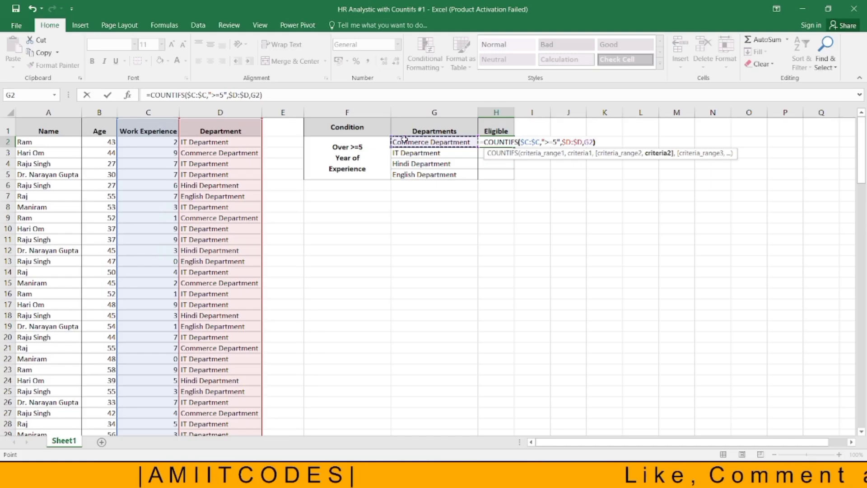
{"action": "type", "text": ")"}
{"action": "key", "text": "Return"}
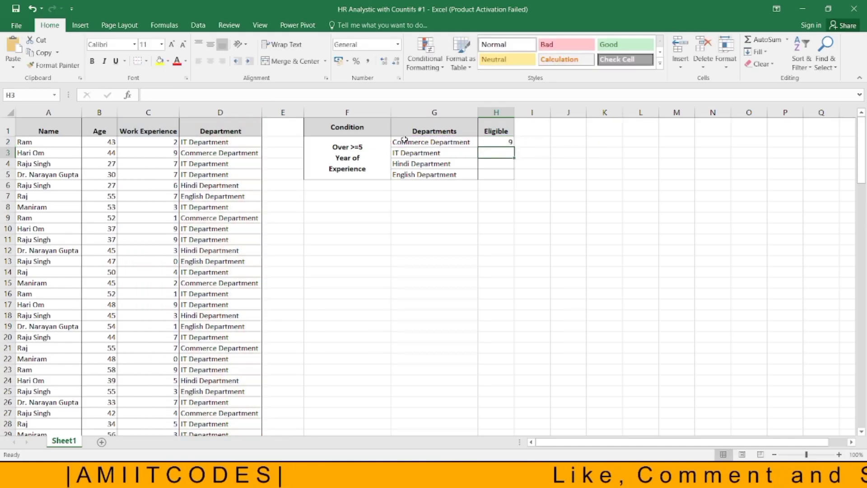
{"action": "left_click", "coordinate": [176, 142]}
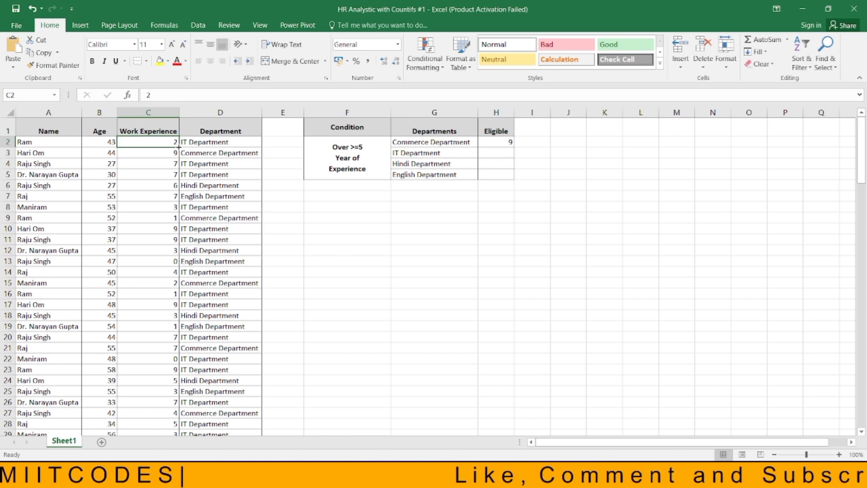
{"action": "key", "text": "Down"}
{"action": "key", "text": "Down"}
{"action": "key", "text": "Down"}
{"action": "key", "text": "Down"}
{"action": "key", "text": "Down"}
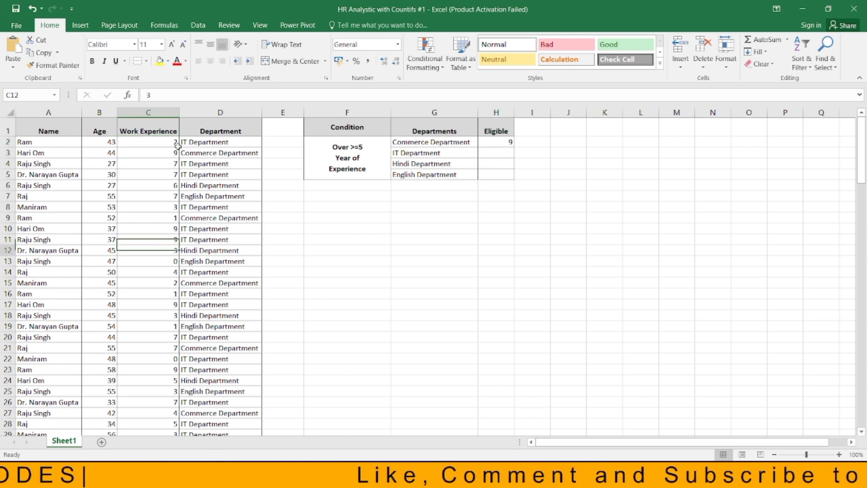
{"action": "key", "text": "Down"}
{"action": "key", "text": "Down"}
{"action": "key", "text": "Down"}
{"action": "key", "text": "Down"}
{"action": "key", "text": "Down"}
{"action": "key", "text": "Down"}
{"action": "key", "text": "Down"}
{"action": "key", "text": "Down"}
{"action": "key", "text": "Down"}
{"action": "key", "text": "Up"}
{"action": "key", "text": "Up"}
{"action": "key", "text": "Up"}
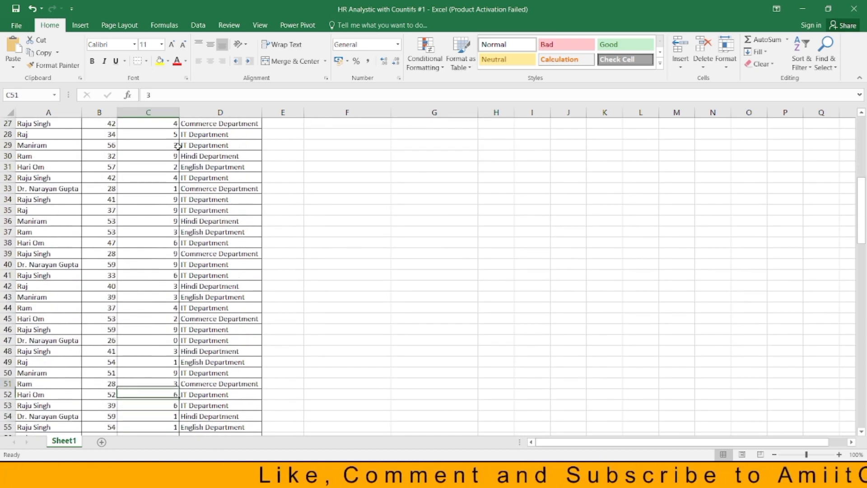
{"action": "key", "text": "Up"}
{"action": "key", "text": "Up"}
{"action": "key", "text": "Up"}
{"action": "key", "text": "Up"}
{"action": "key", "text": "Up"}
{"action": "key", "text": "Up"}
{"action": "key", "text": "ctrl+Up"}
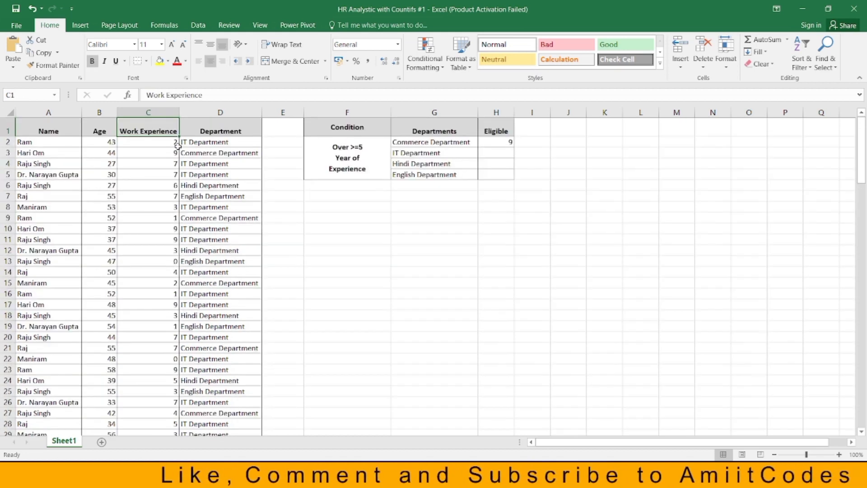
{"action": "left_click", "coordinate": [497, 140]}
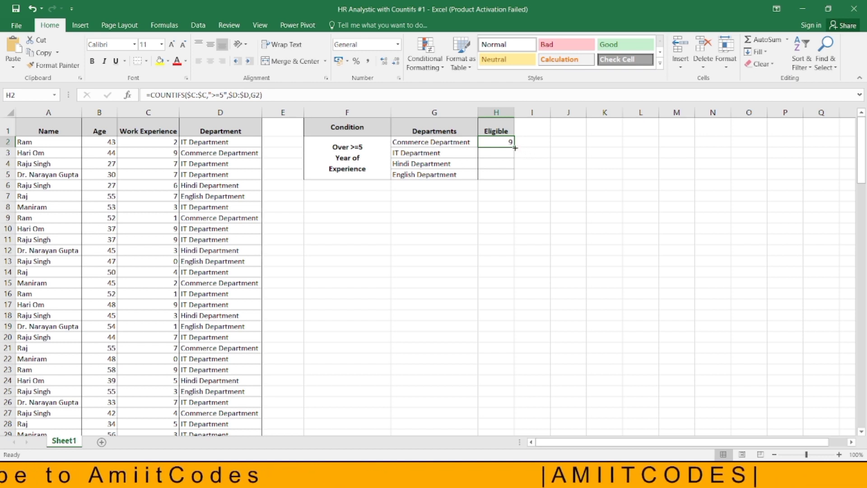
Fill the H2 formula down to H5 and check the results: IT 36, Hindi 13, English 8
{"action": "left_click_drag", "start_coordinate": [514, 148], "coordinate": [513, 176]}
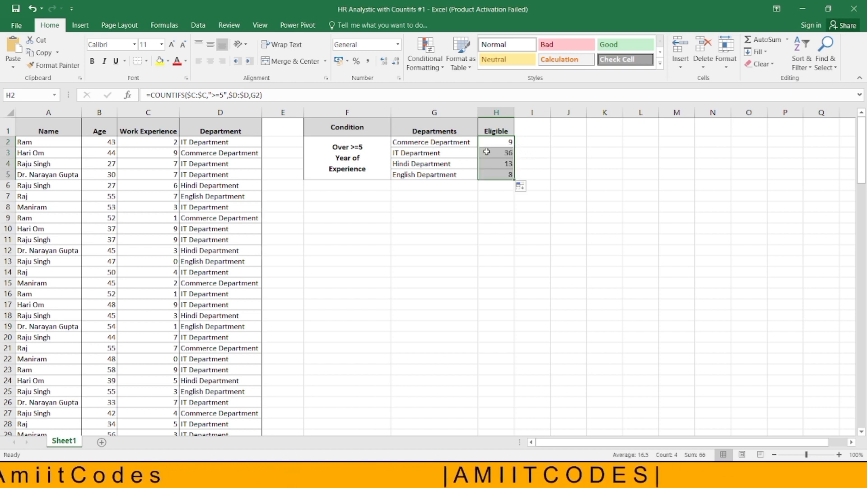
{"action": "left_click", "coordinate": [353, 168]}
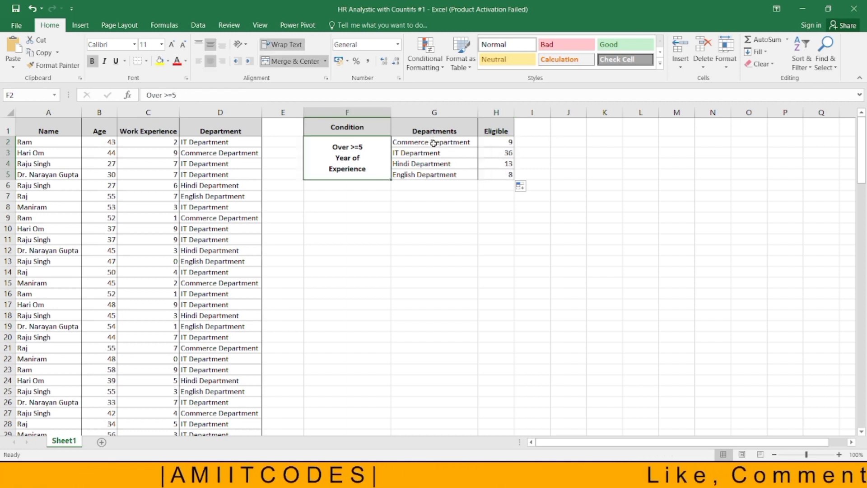
{"action": "left_click_drag", "start_coordinate": [434, 143], "coordinate": [484, 143]}
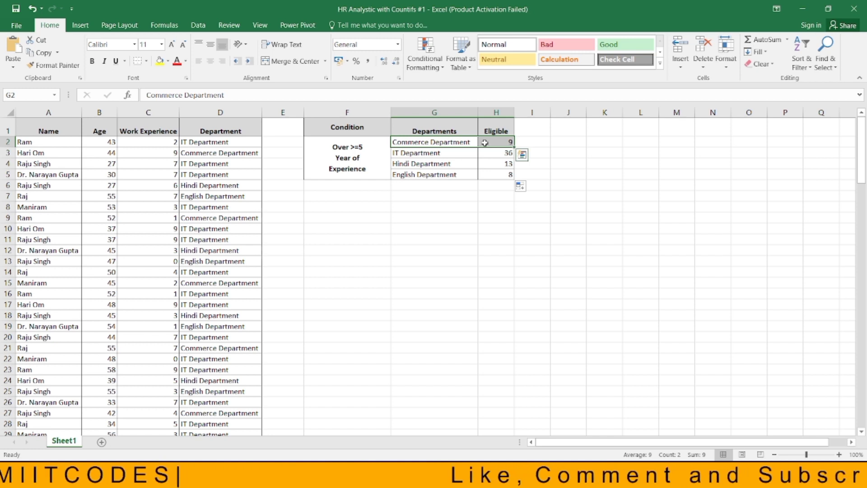
{"action": "left_click", "coordinate": [485, 142]}
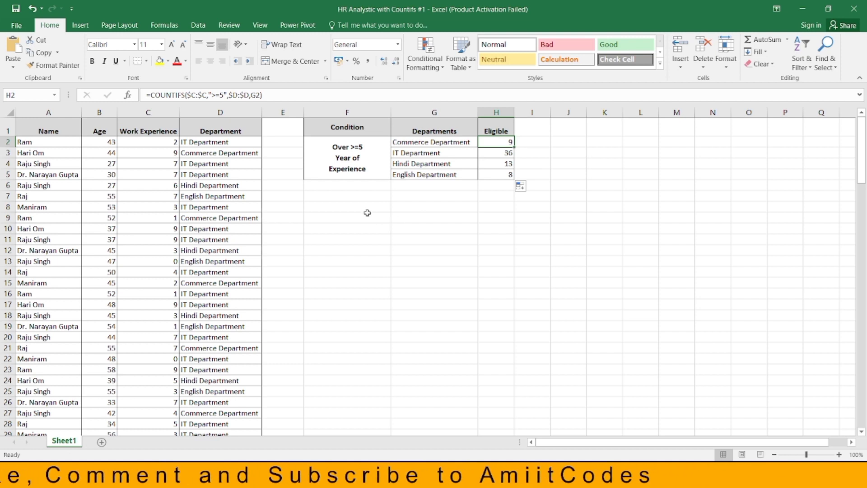
{"action": "left_click_drag", "start_coordinate": [354, 190], "coordinate": [351, 236]}
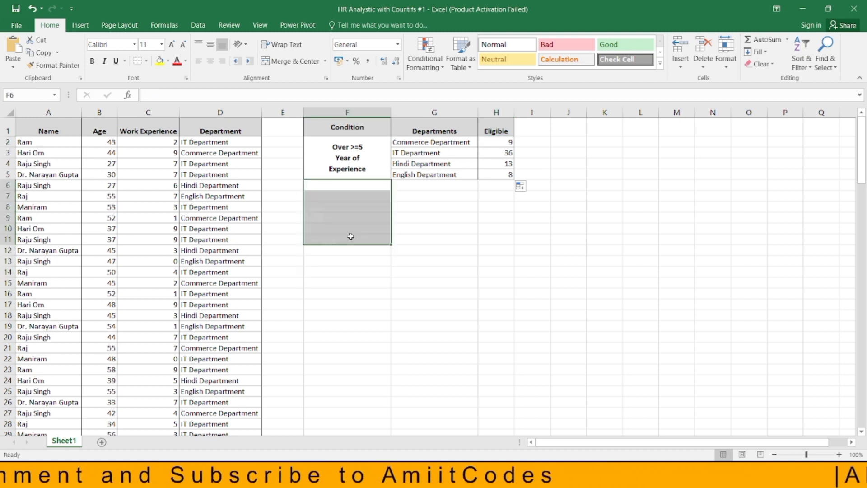
{"action": "left_click_drag", "start_coordinate": [347, 204], "coordinate": [338, 363]}
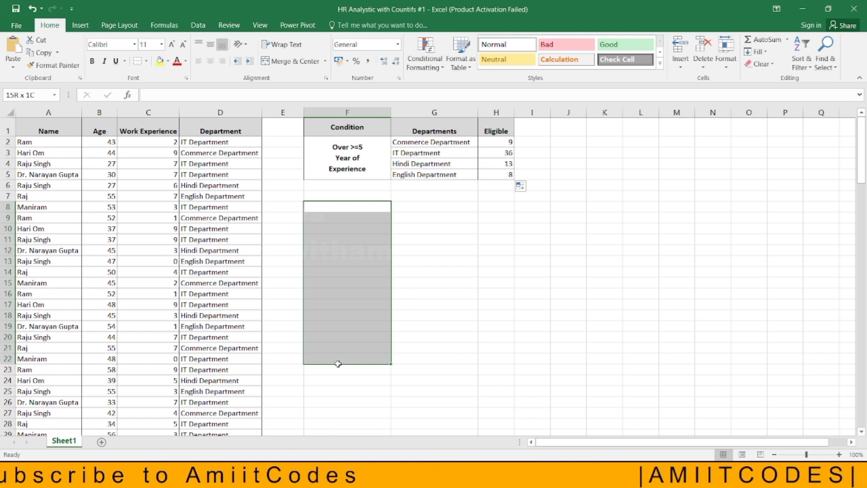
{"action": "left_click_drag", "start_coordinate": [338, 364], "coordinate": [339, 367]}
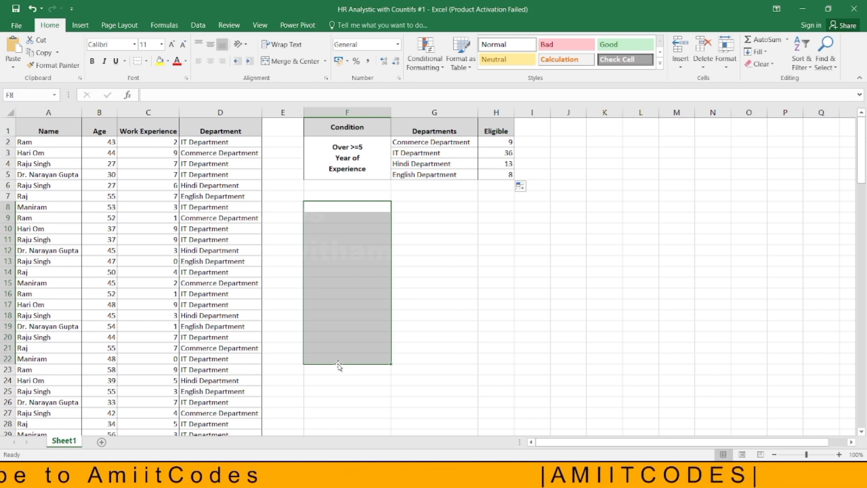
{"action": "left_click_drag", "start_coordinate": [434, 212], "coordinate": [437, 361]}
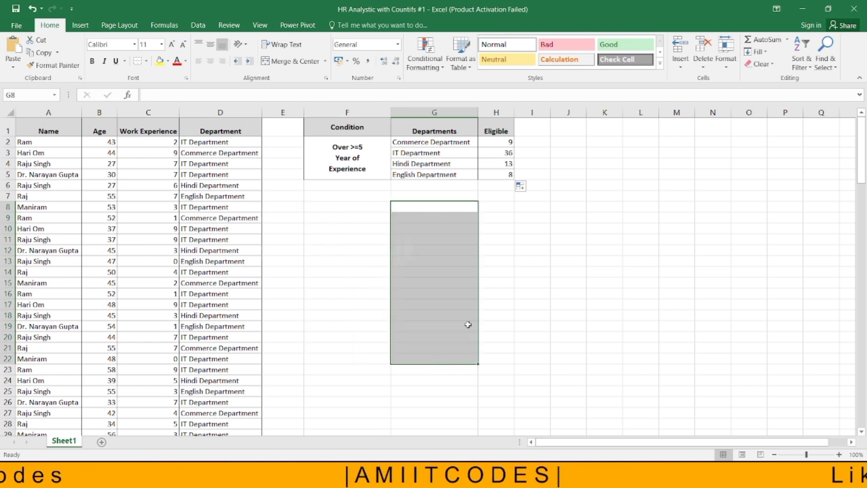
{"action": "left_click_drag", "start_coordinate": [500, 202], "coordinate": [507, 363]}
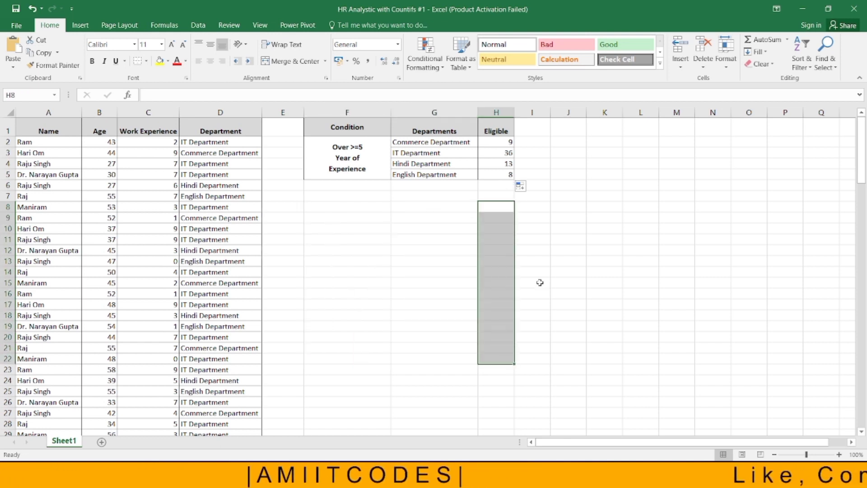
{"action": "left_click", "coordinate": [494, 144]}
{"action": "left_click_drag", "start_coordinate": [331, 221], "coordinate": [345, 416]}
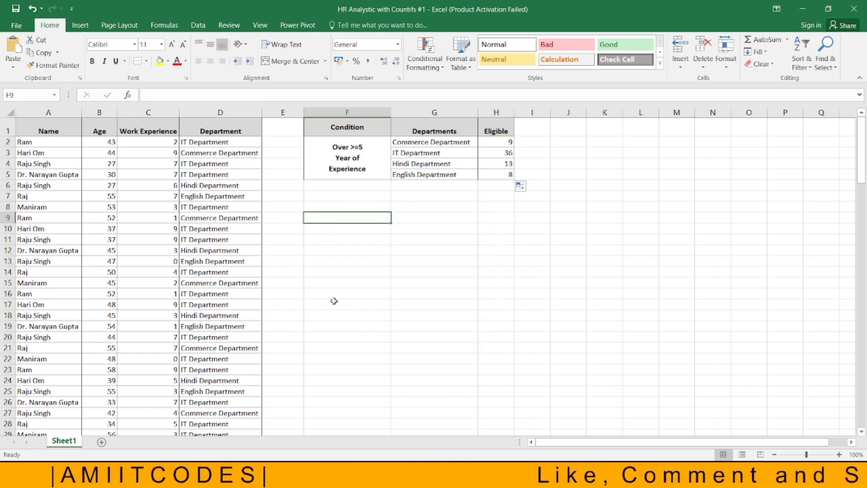
{"action": "left_click", "coordinate": [428, 220]}
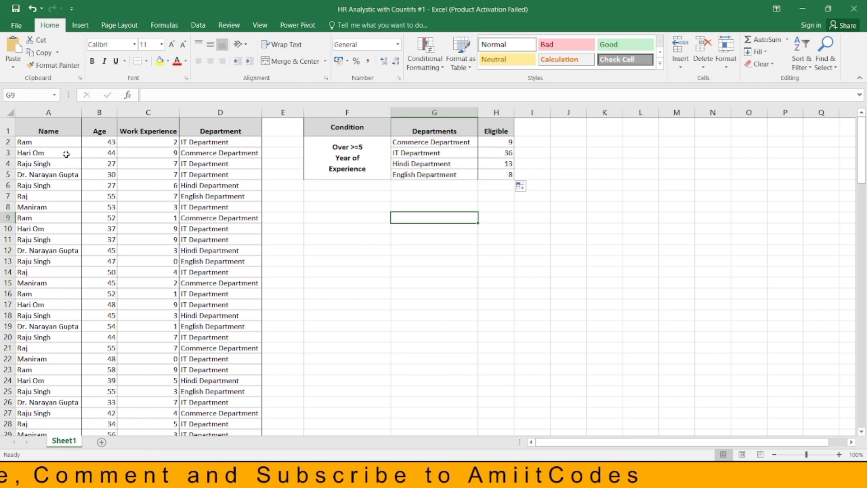
{"action": "left_click_drag", "start_coordinate": [66, 154], "coordinate": [207, 154]}
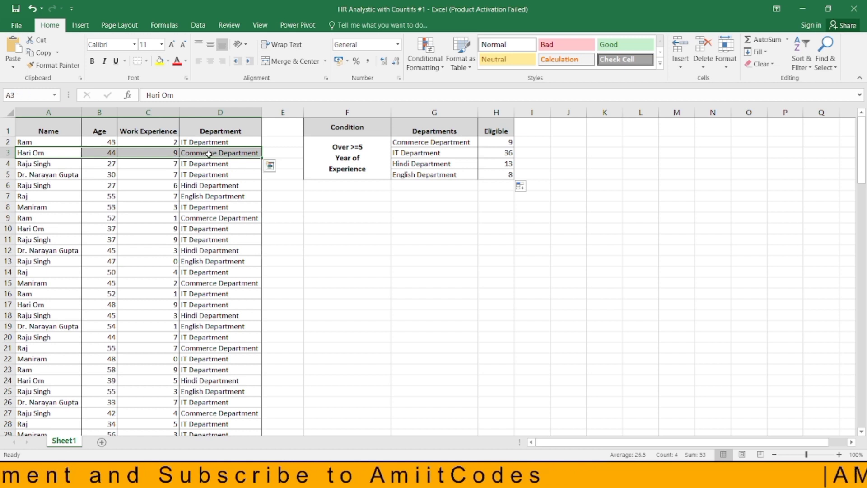
{"action": "left_click_drag", "start_coordinate": [211, 159], "coordinate": [569, 236]}
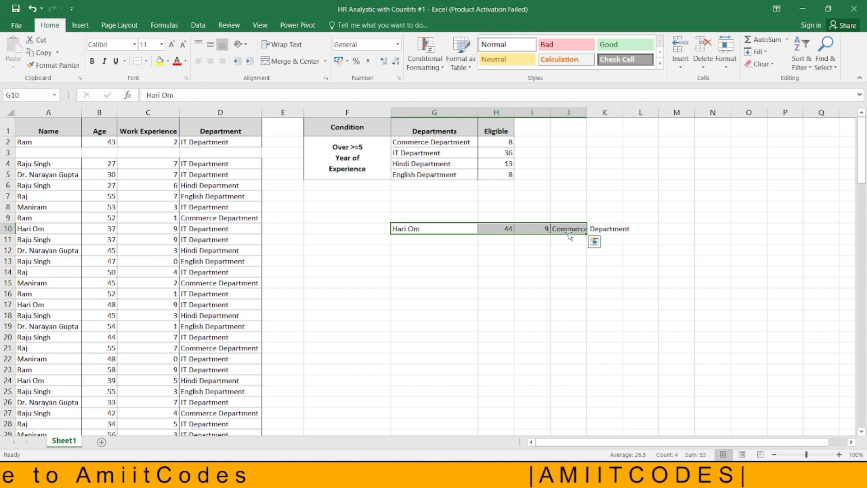
{"action": "key", "text": "ctrl+z"}
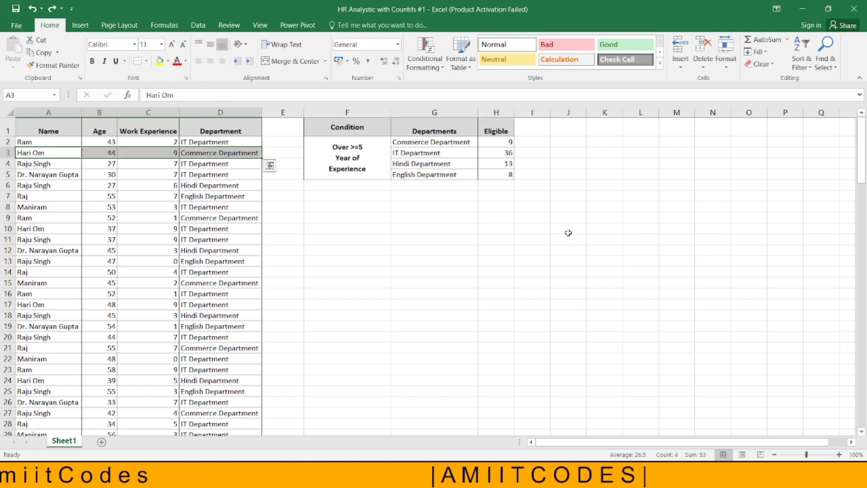